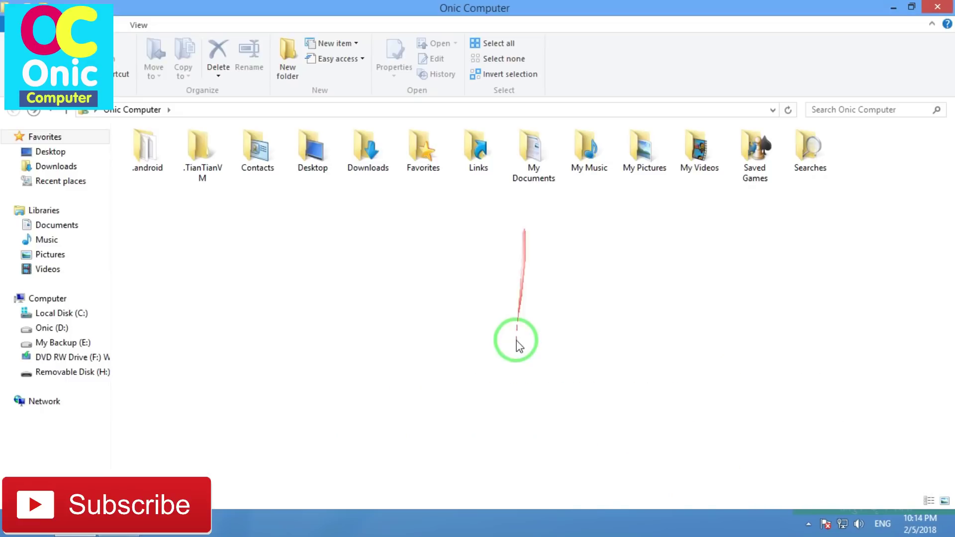
- Open My Documents and launch the Unicode Converter document in Word
double_click(533, 164)
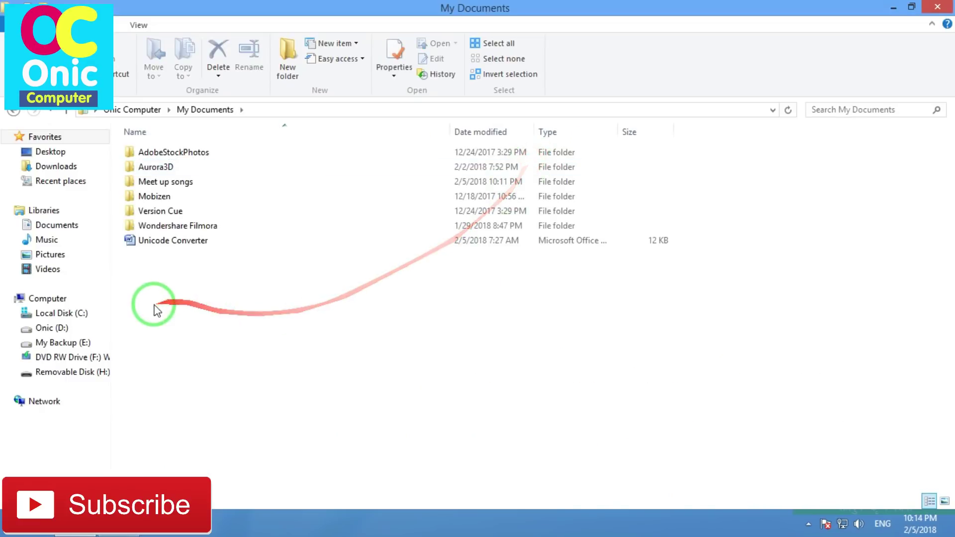
left_click(139, 244)
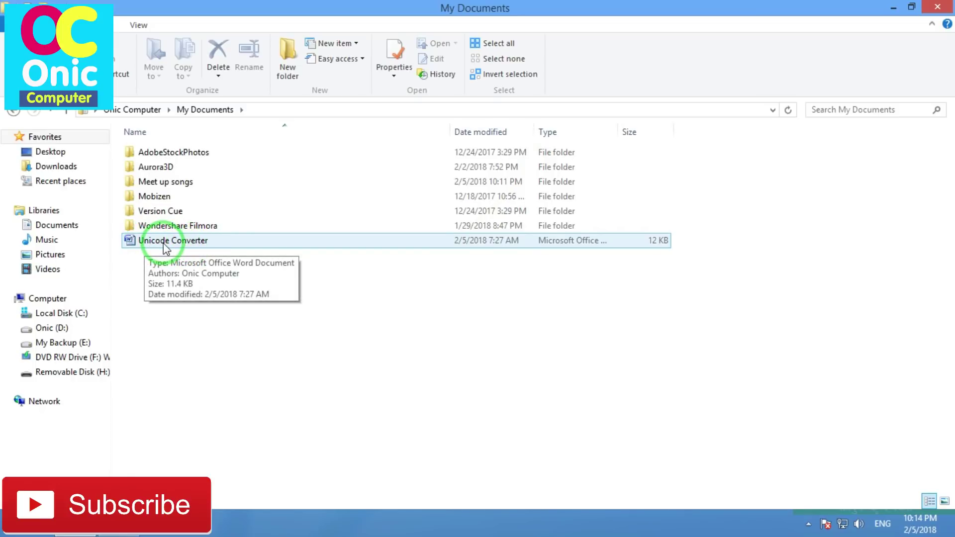
double_click(165, 244)
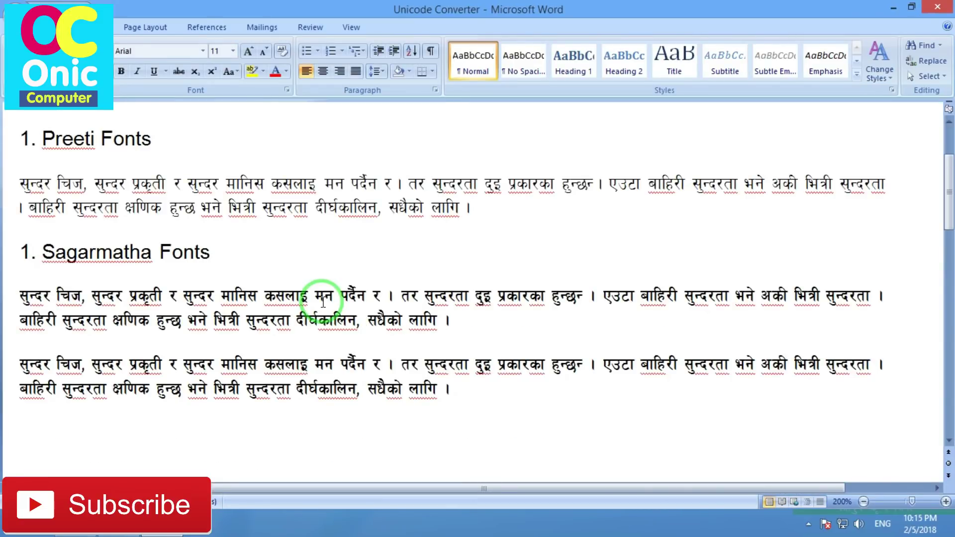
- With the caret in the Preeti text, bring up Save As with the Word Document type
left_click(417, 235)
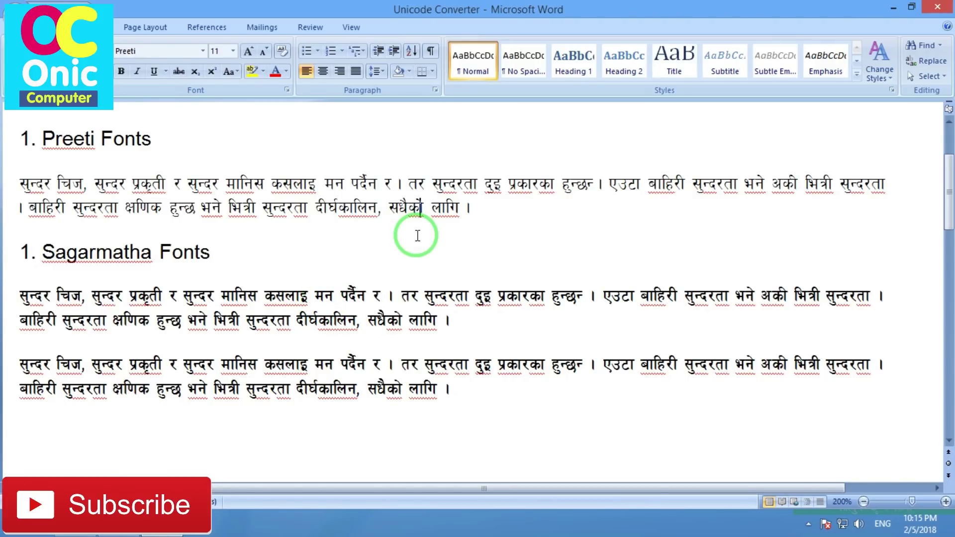
key("Up")
key("Up")
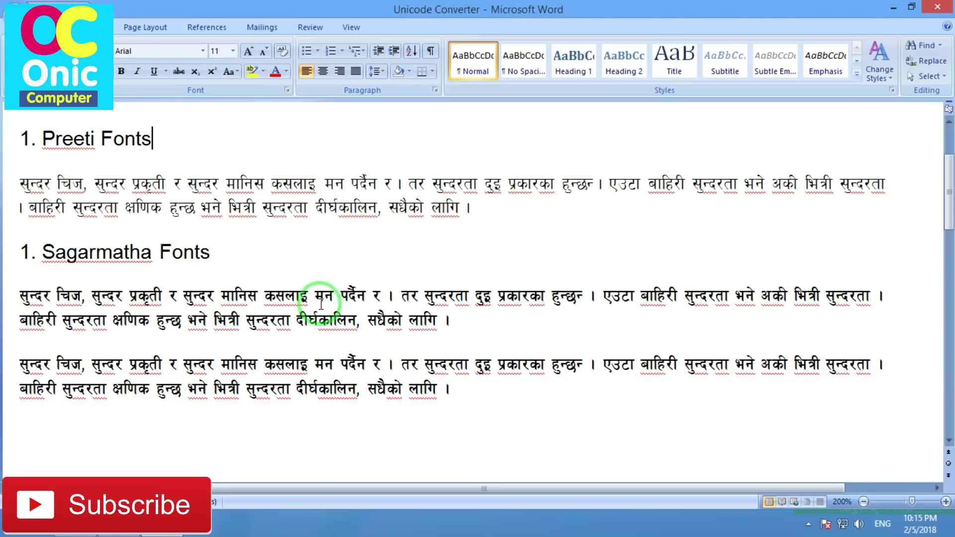
left_click(80, 184)
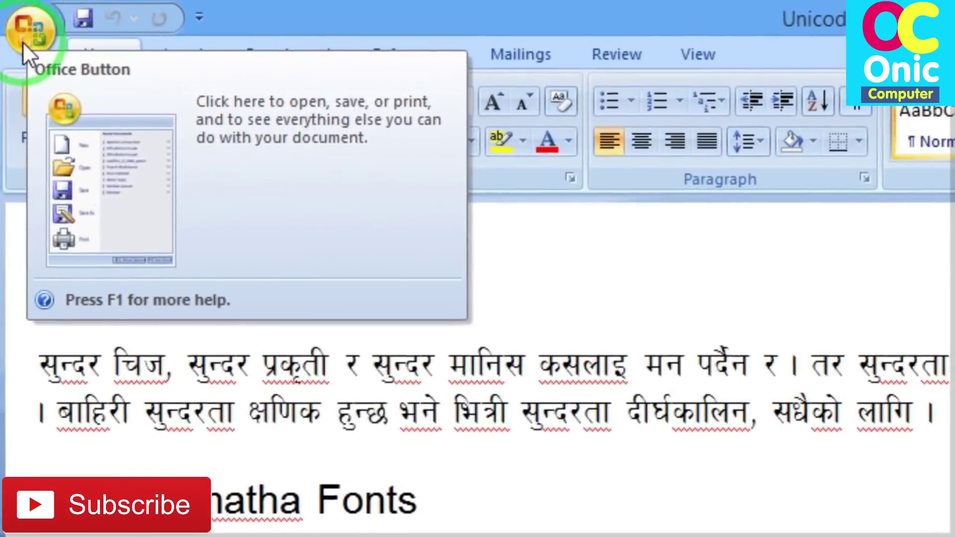
left_click(15, 16)
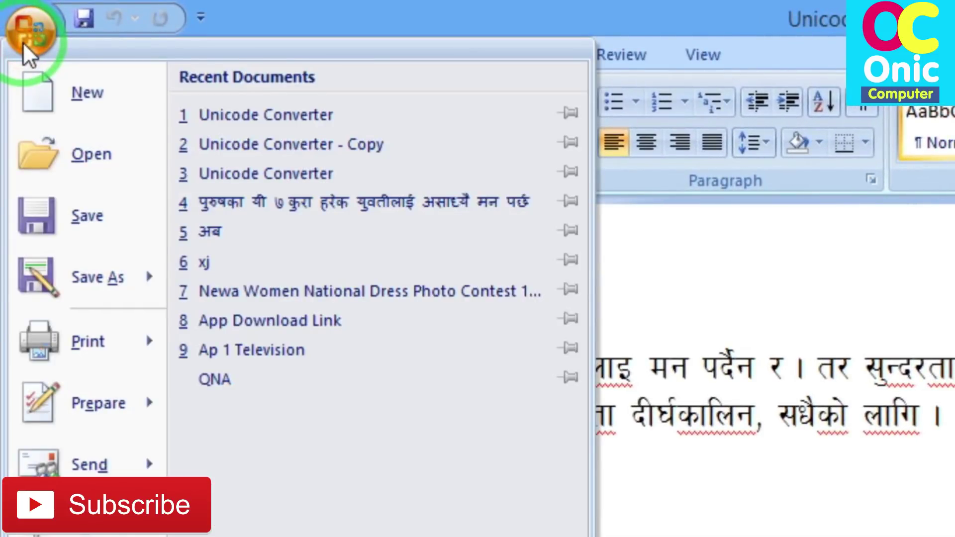
mouse_move(93, 271)
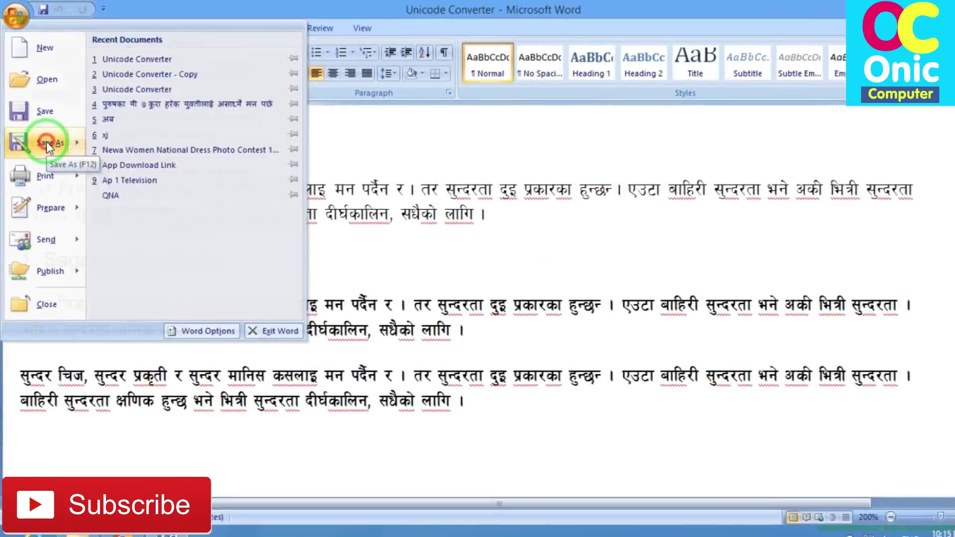
key("Escape")
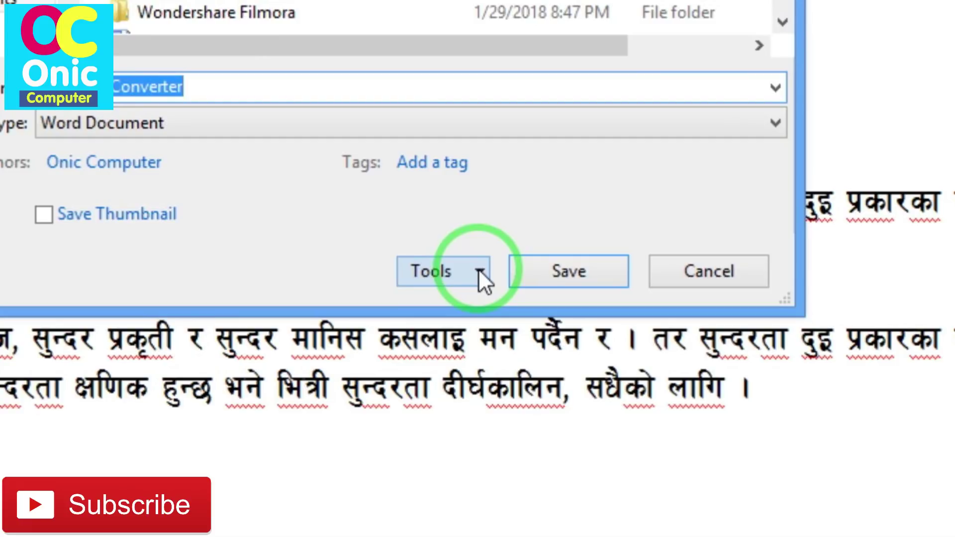
- In Tools > General Options, enter a password to open and a password to modify
left_click(478, 271)
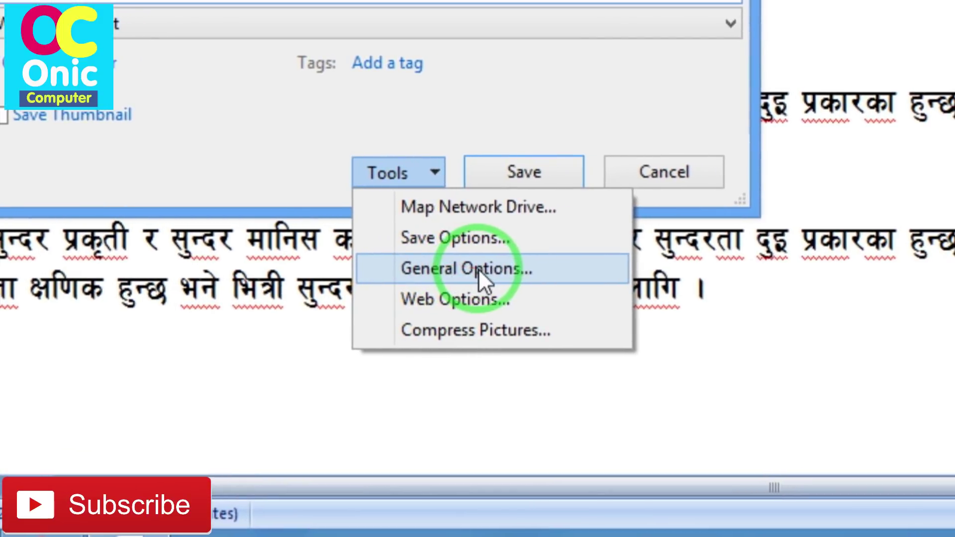
left_click(345, 378)
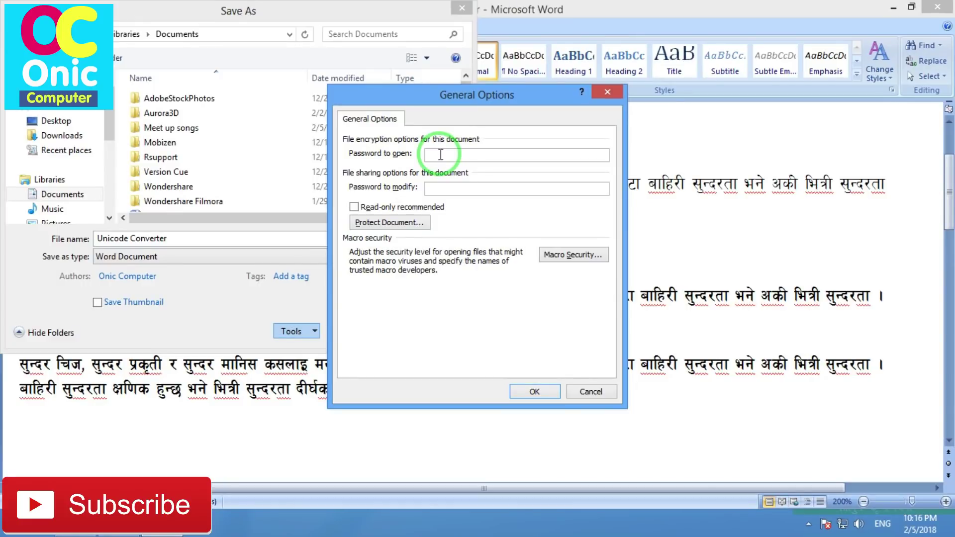
type("1")
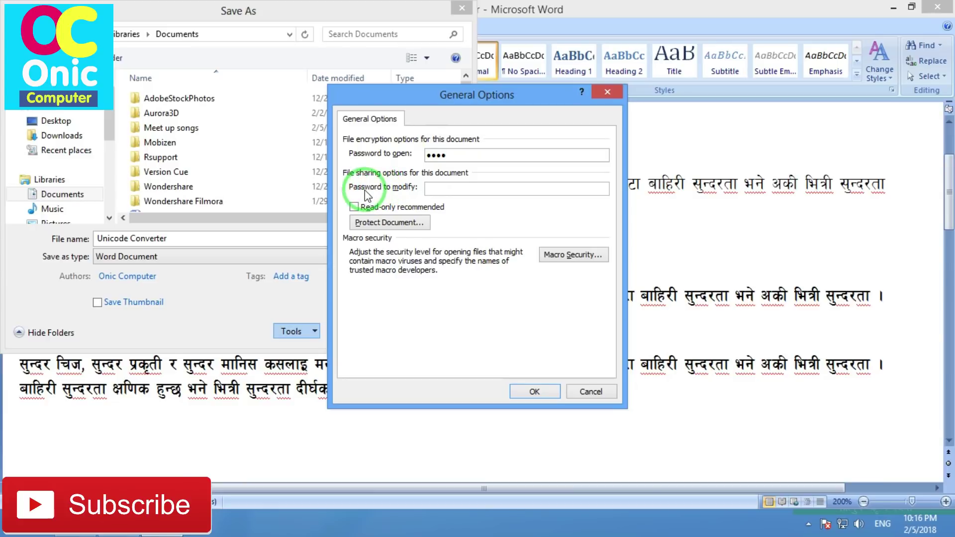
left_click(432, 189)
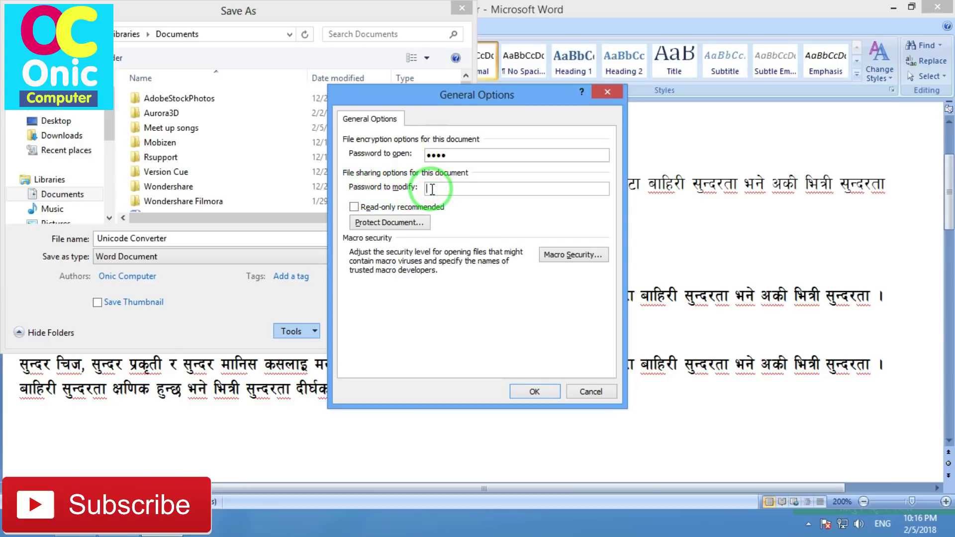
type("1")
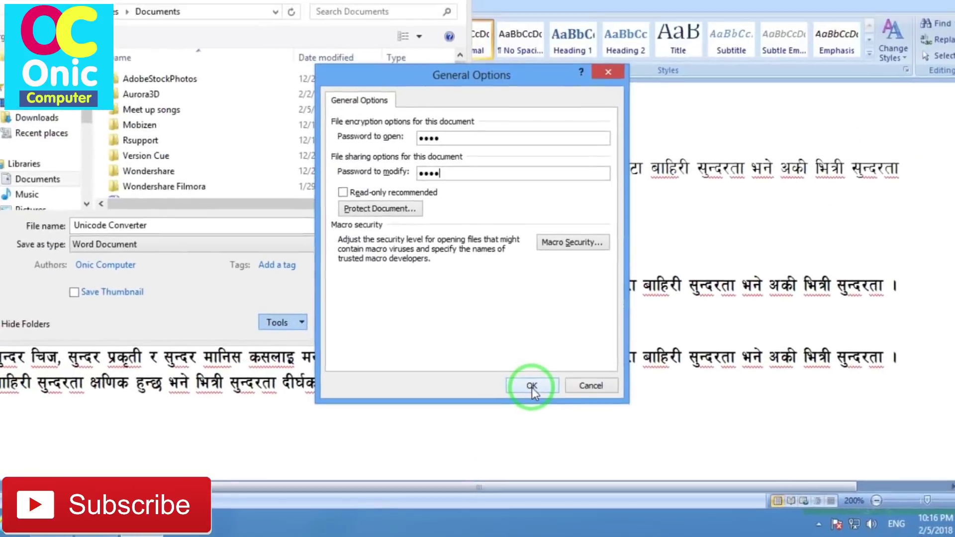
- Re-enter both passwords in the Confirm Password prompts and save the protected Unicode Converter
left_click(532, 386)
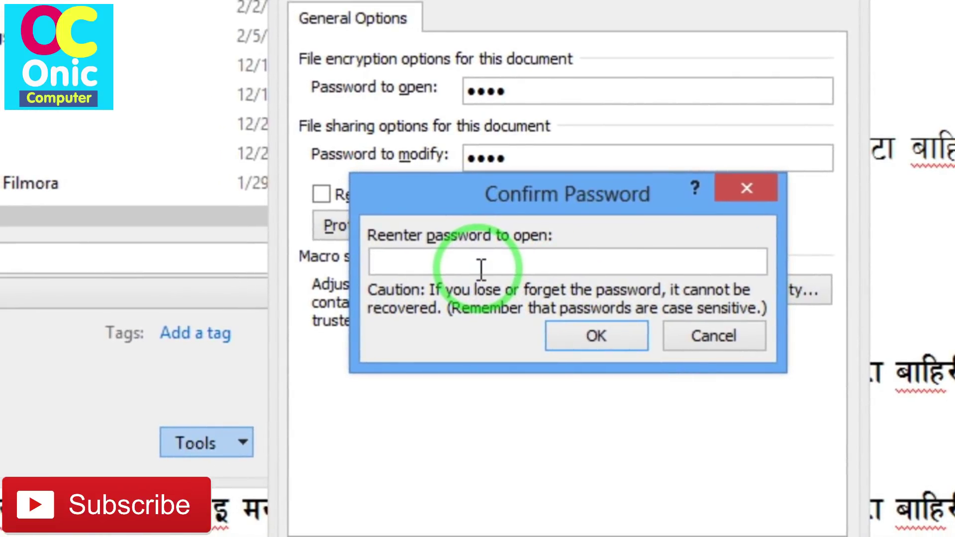
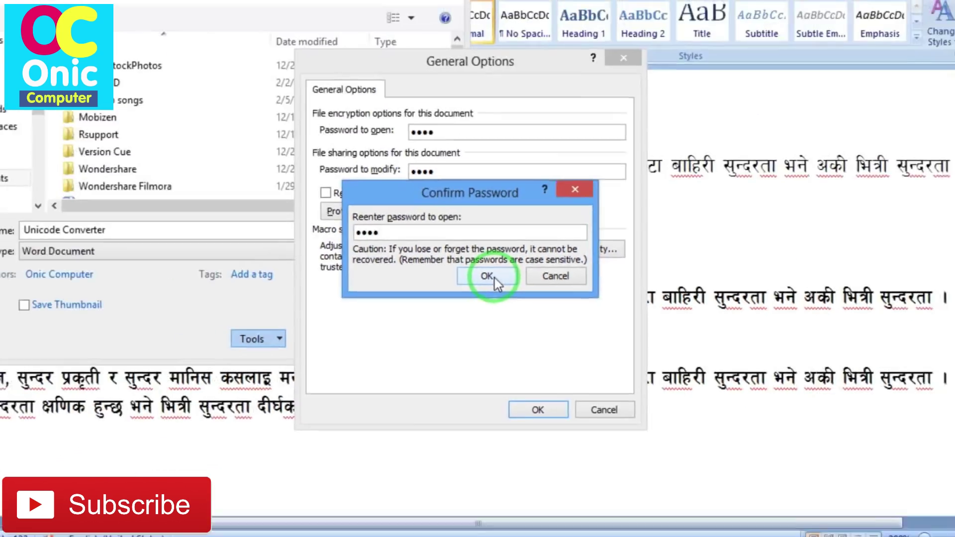
left_click(479, 268)
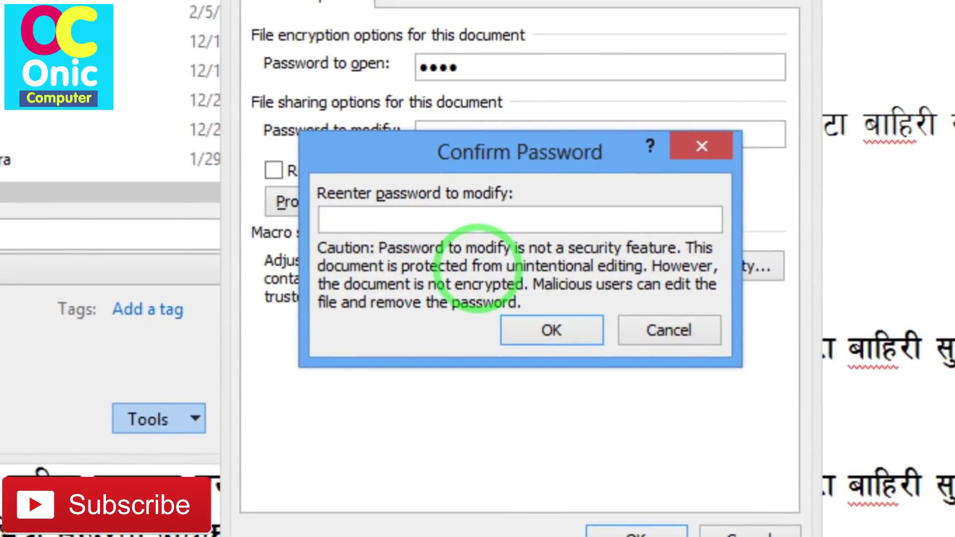
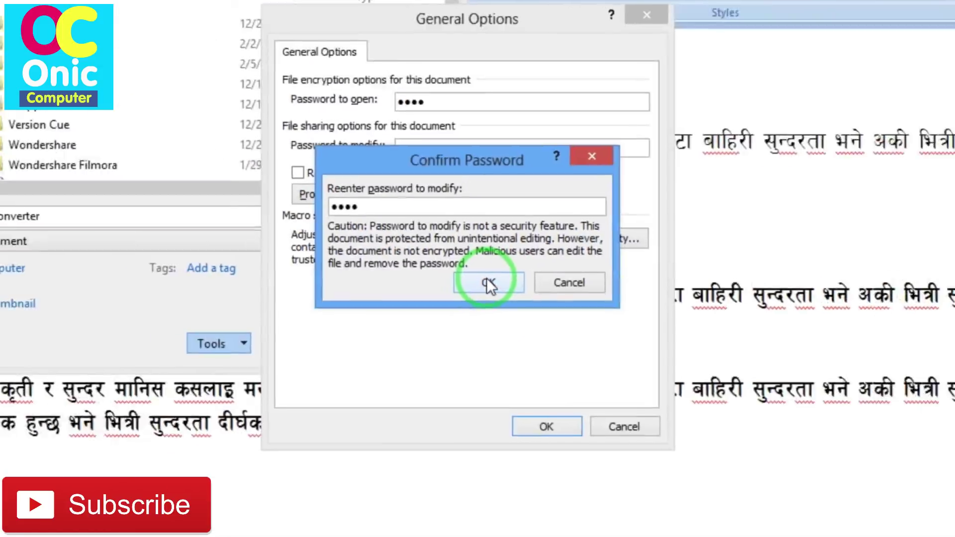
left_click(478, 269)
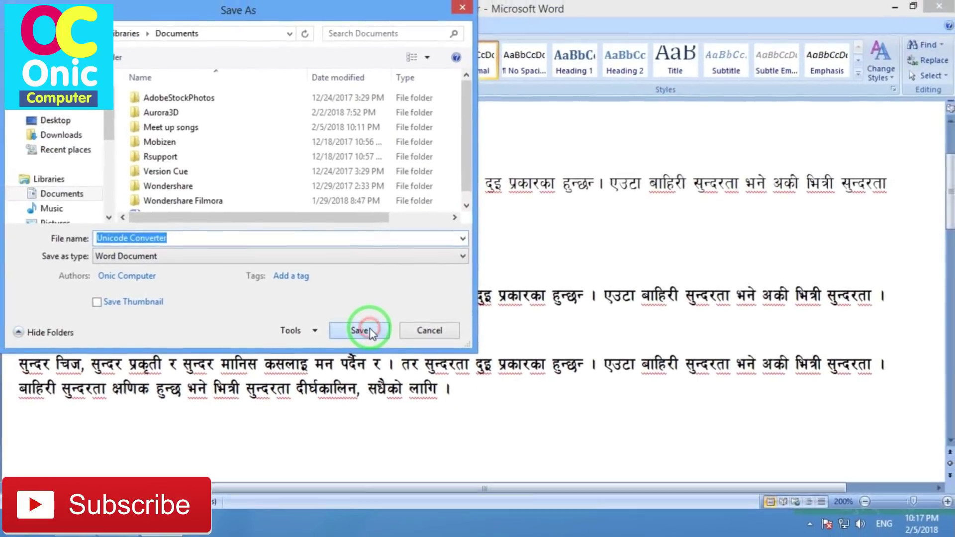
left_click(479, 271)
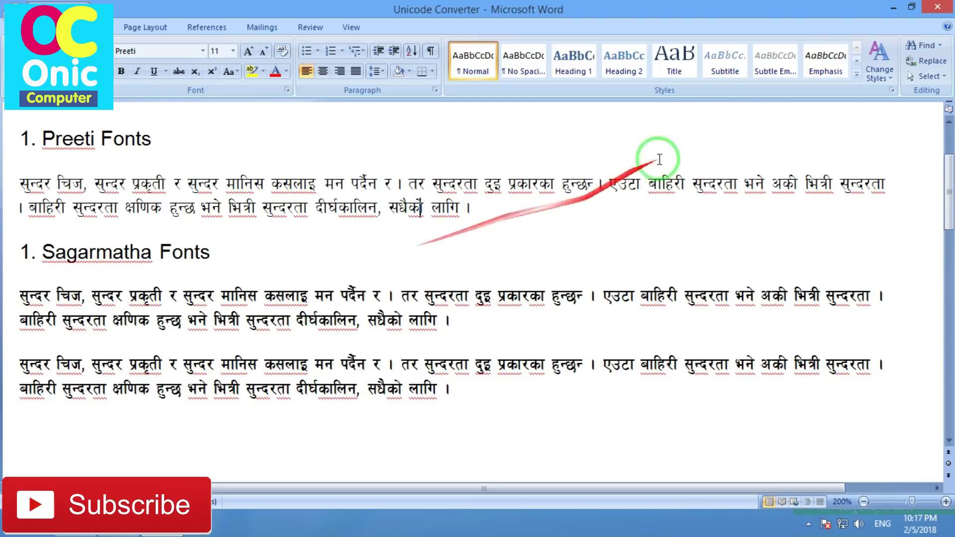
- Close Word and reopen Unicode Converter from My Documents
left_click(939, 6)
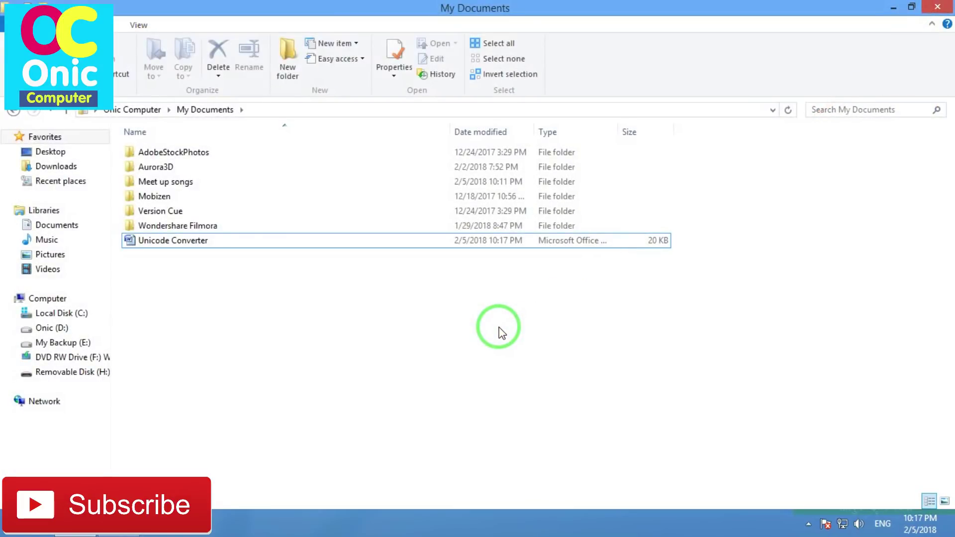
left_click(171, 244)
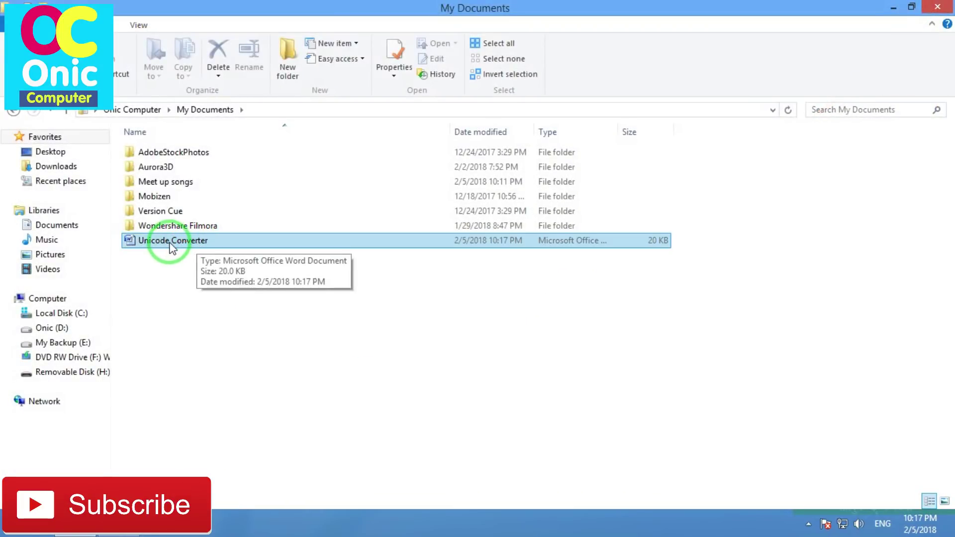
double_click(170, 243)
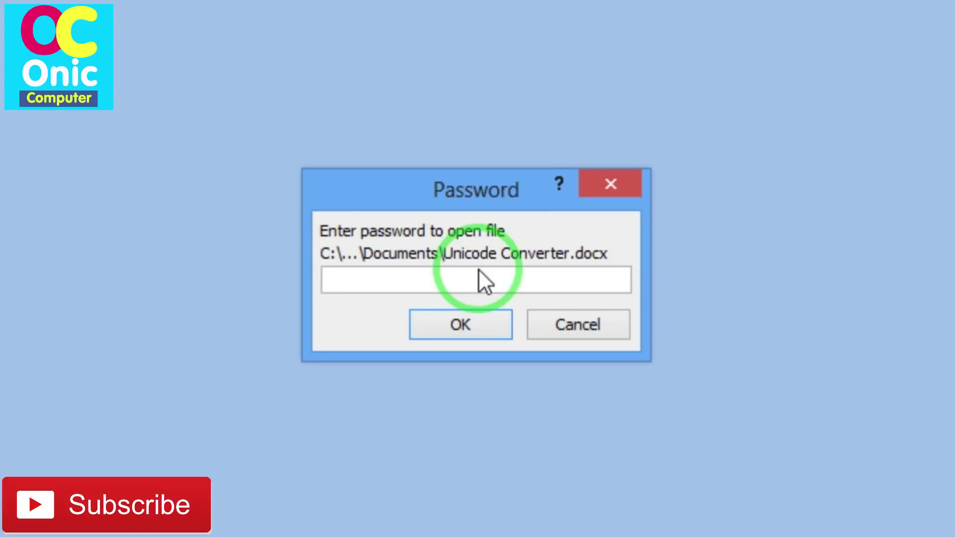
- Enter a wrong open password, dismiss the incorrect-password error, and close Word
type("*******")
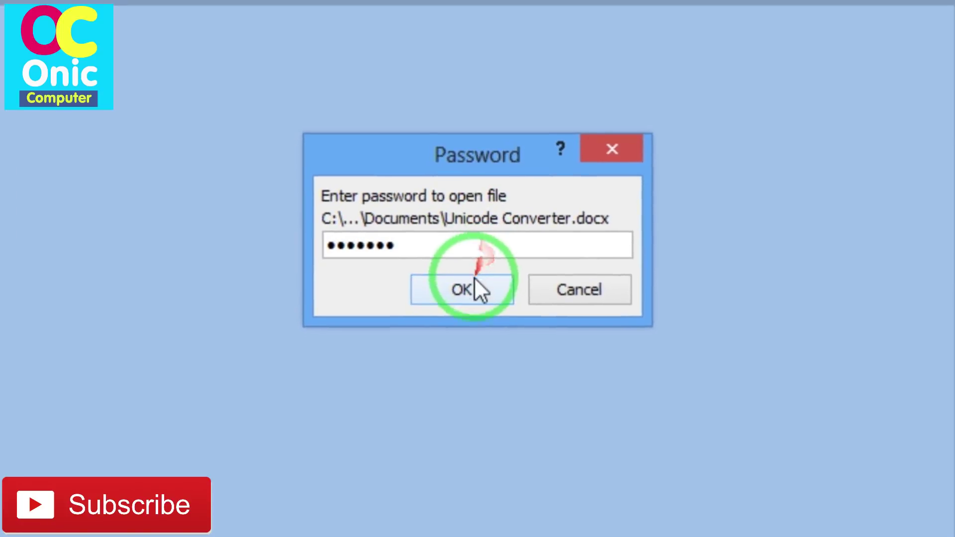
left_click(474, 280)
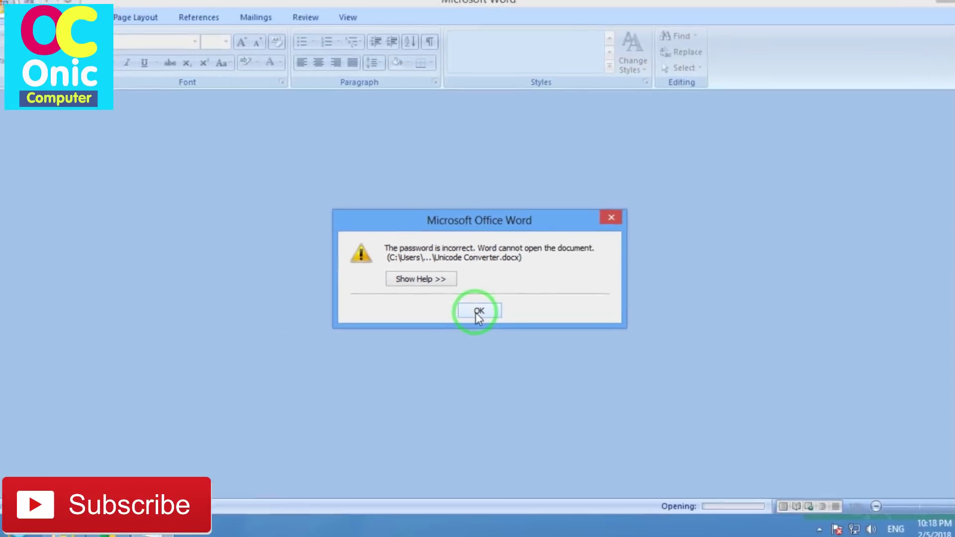
left_click(476, 313)
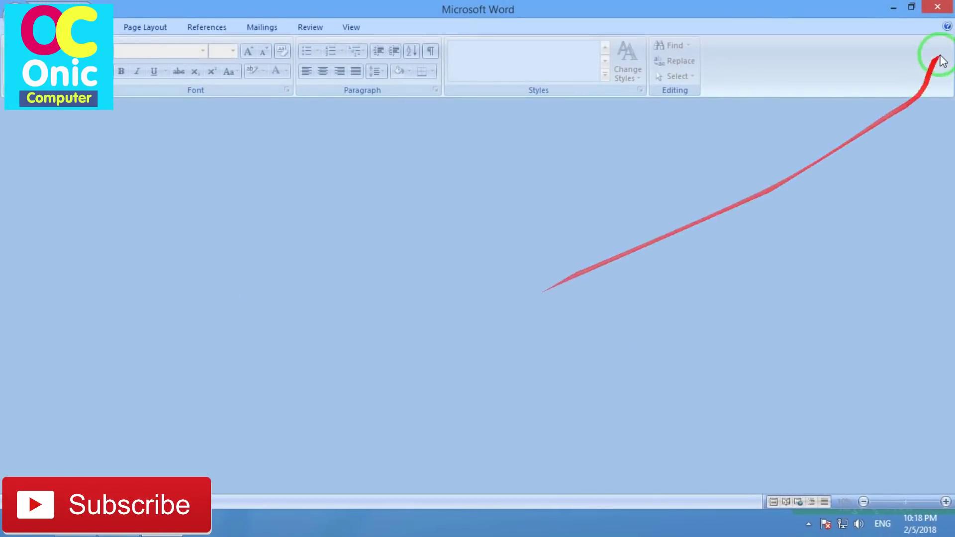
left_click(938, 7)
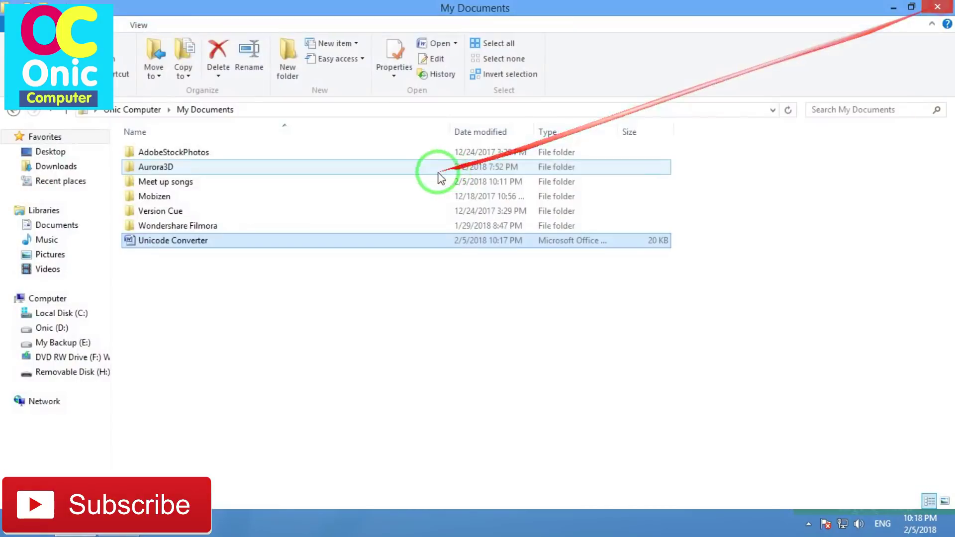
- Reopen Unicode Converter, supplying the correct open password and then the modify password
double_click(209, 241)
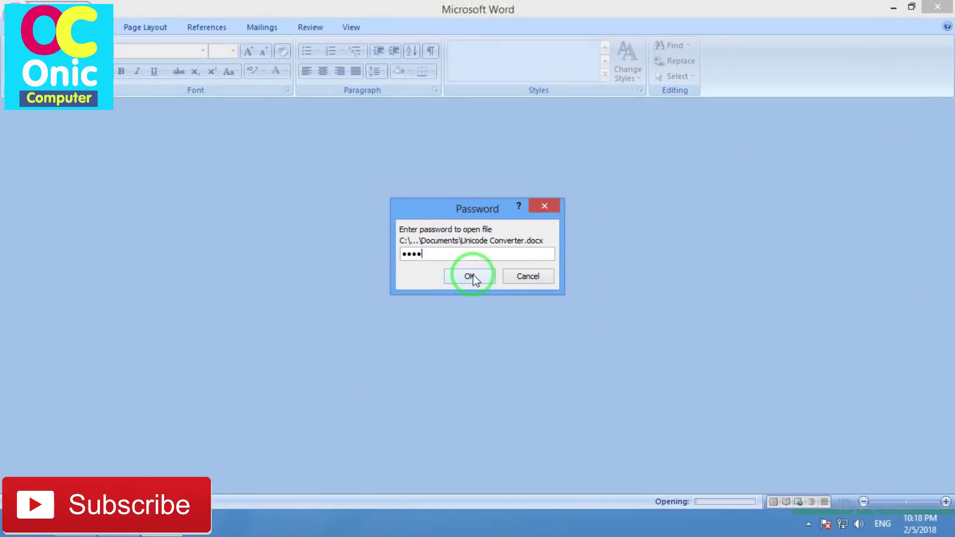
left_click(475, 277)
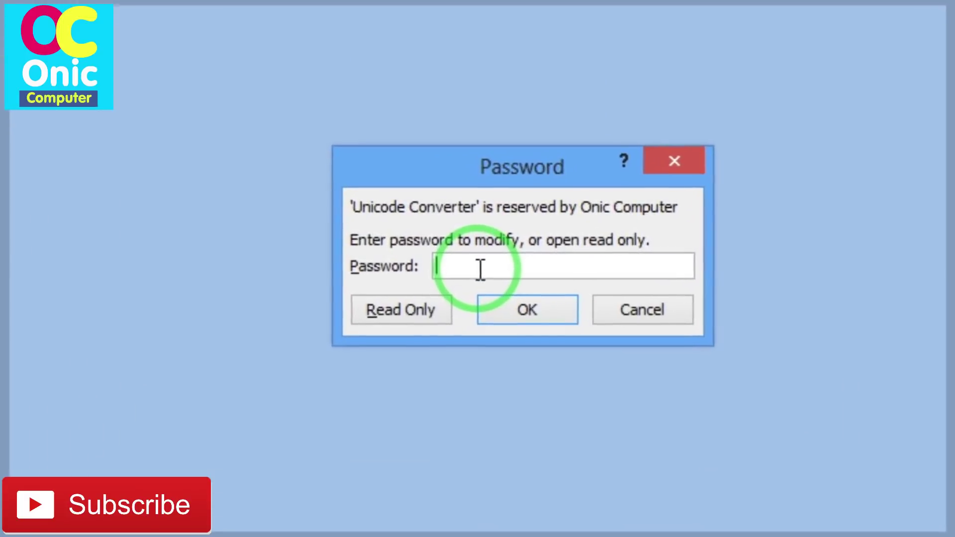
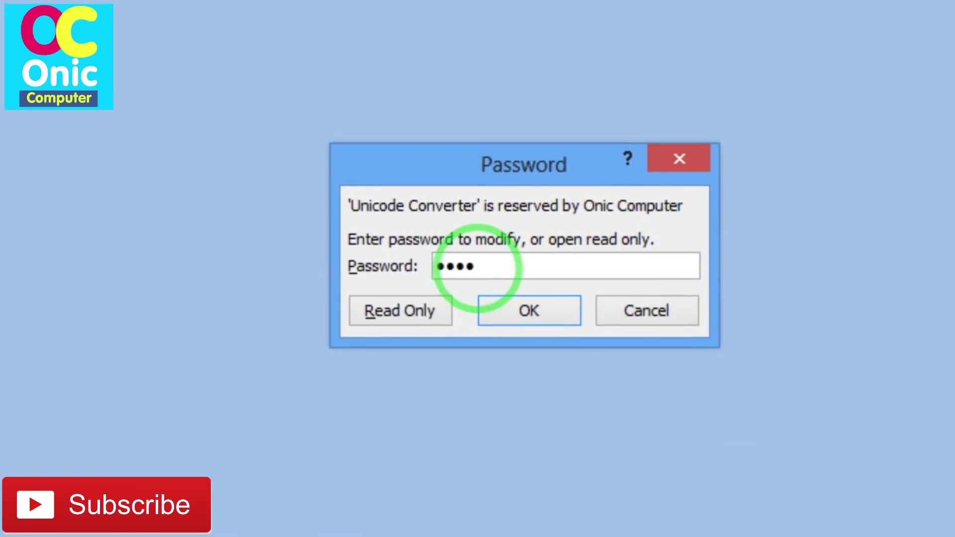
left_click(472, 282)
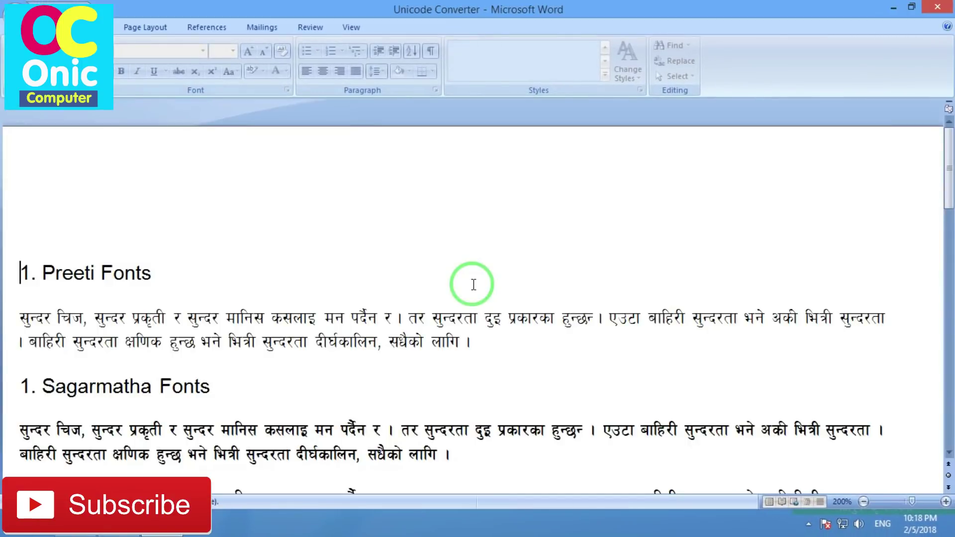
left_click(447, 264)
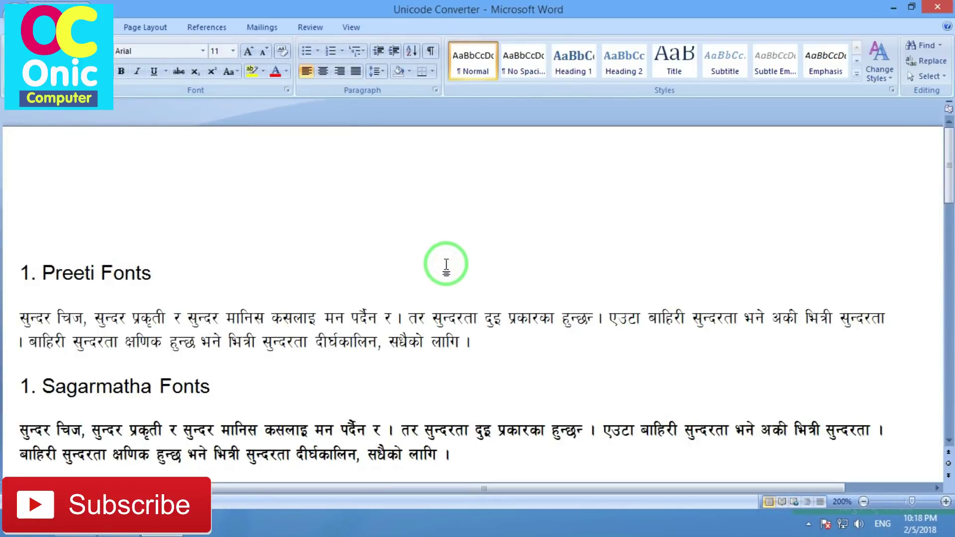
scroll(446, 264, "down", 1)
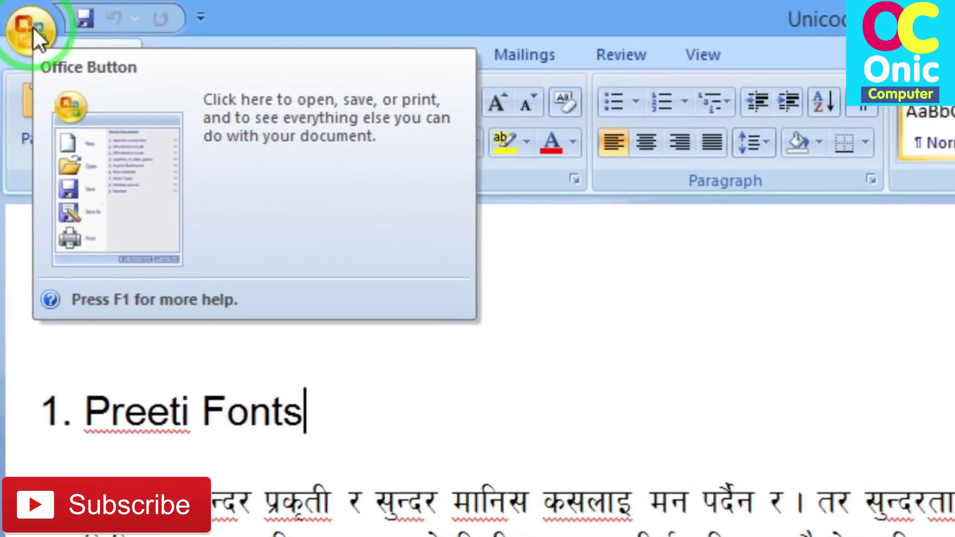
- Clear both passwords in Save As > Tools > General Options and resave Unicode Converter
left_click(17, 14)
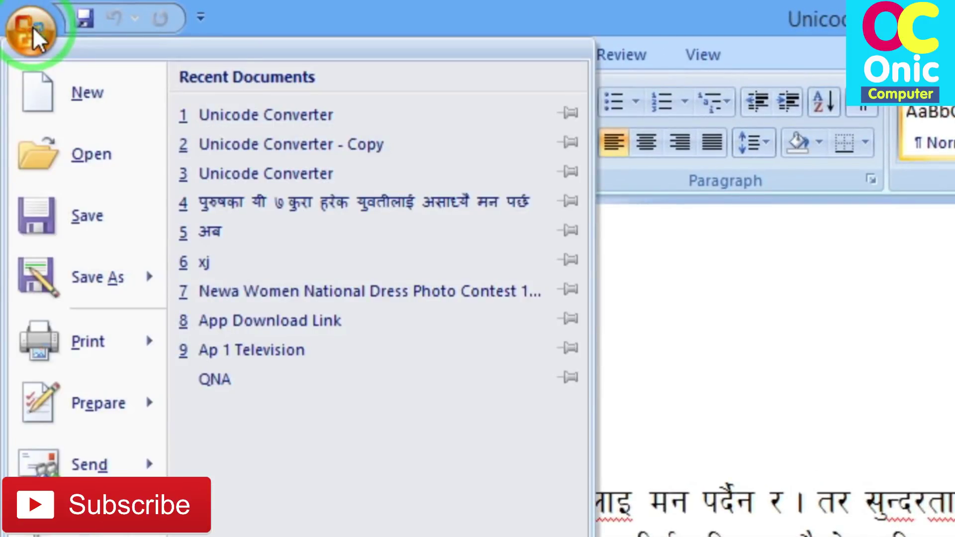
mouse_move(54, 162)
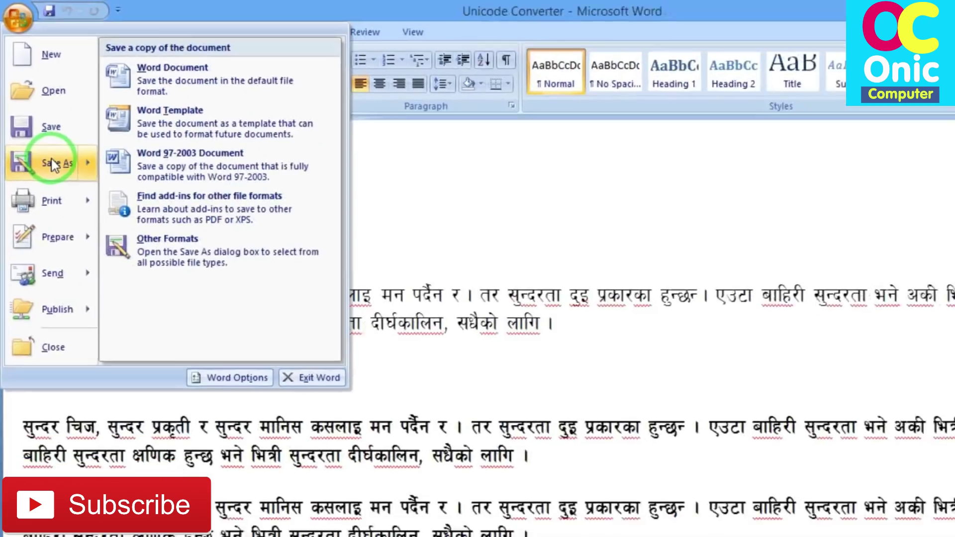
left_click(87, 269)
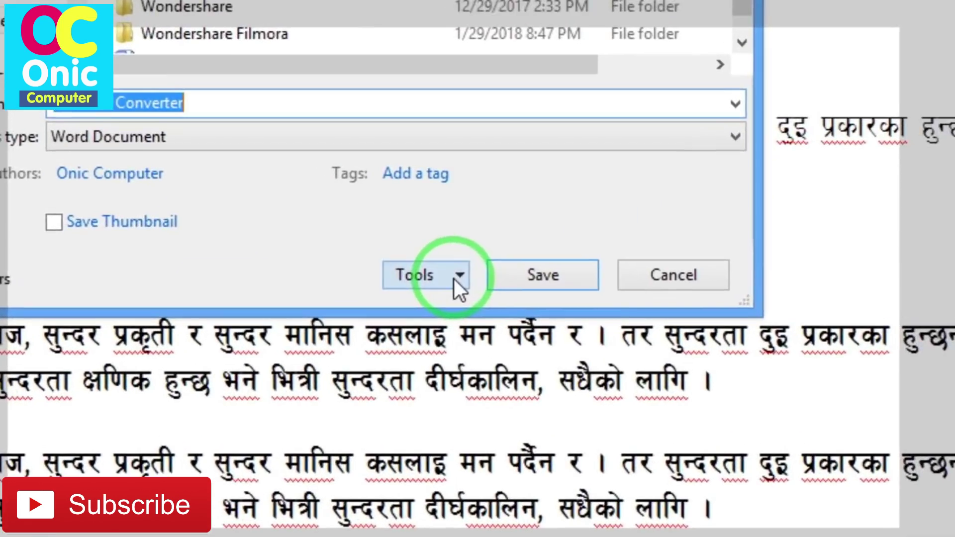
left_click(314, 331)
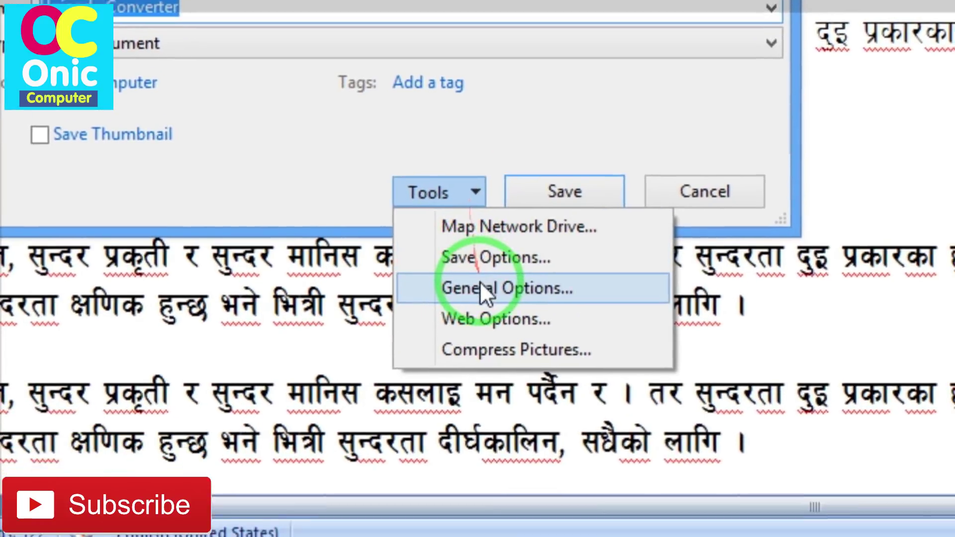
left_click(480, 284)
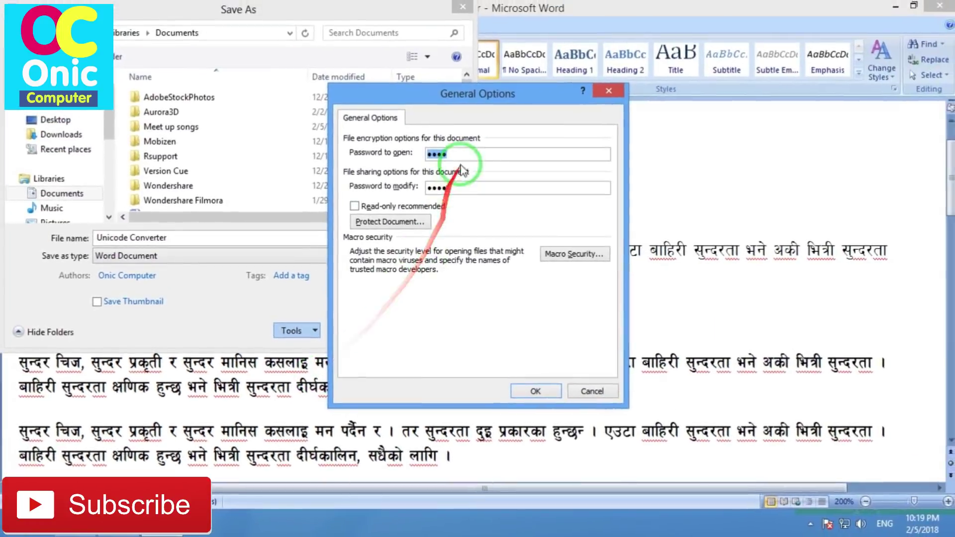
left_click_drag(447, 154, 408, 157)
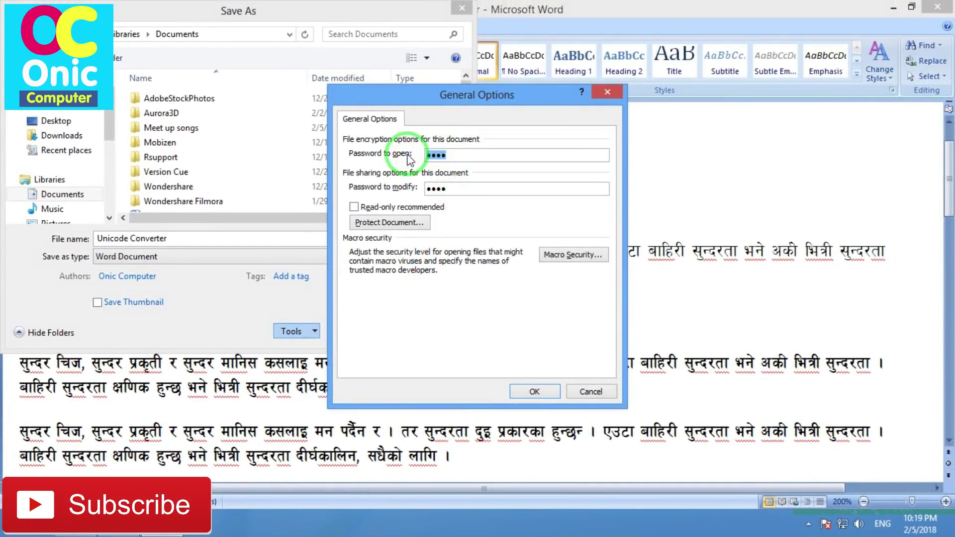
left_click_drag(473, 188, 393, 189)
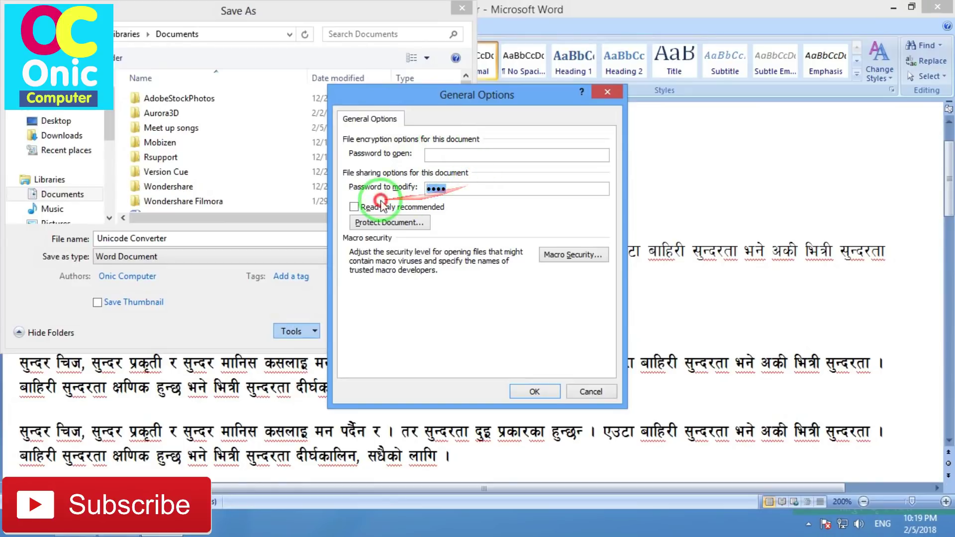
key("BackSpace")
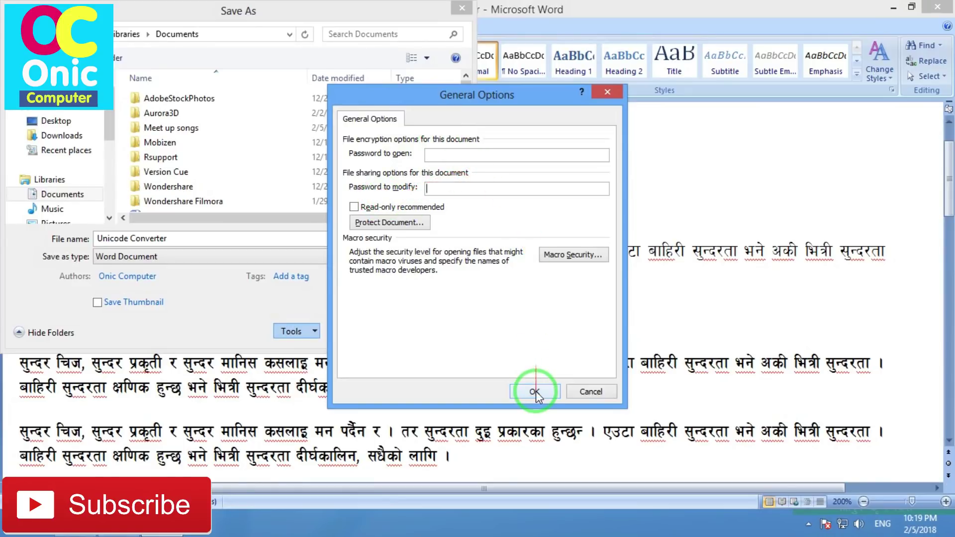
left_click(535, 392)
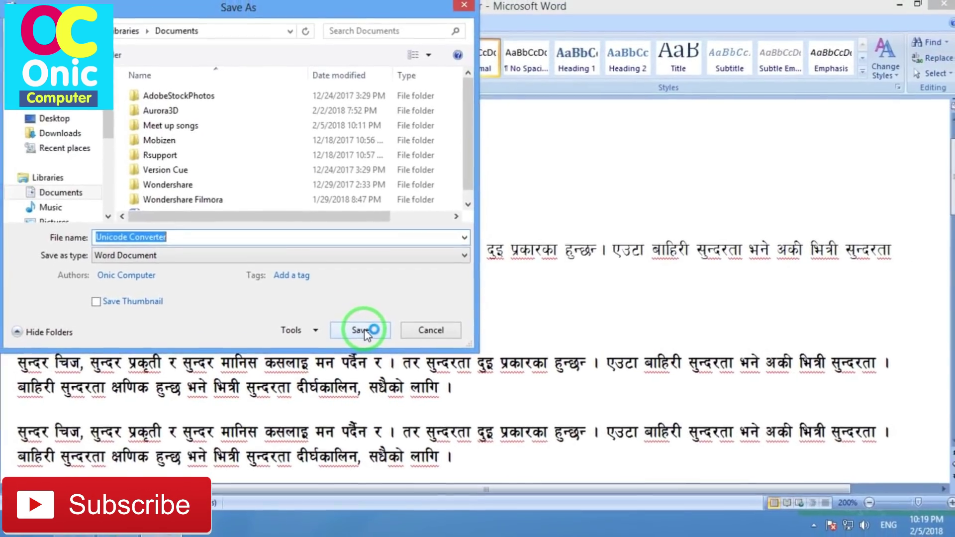
left_click(365, 330)
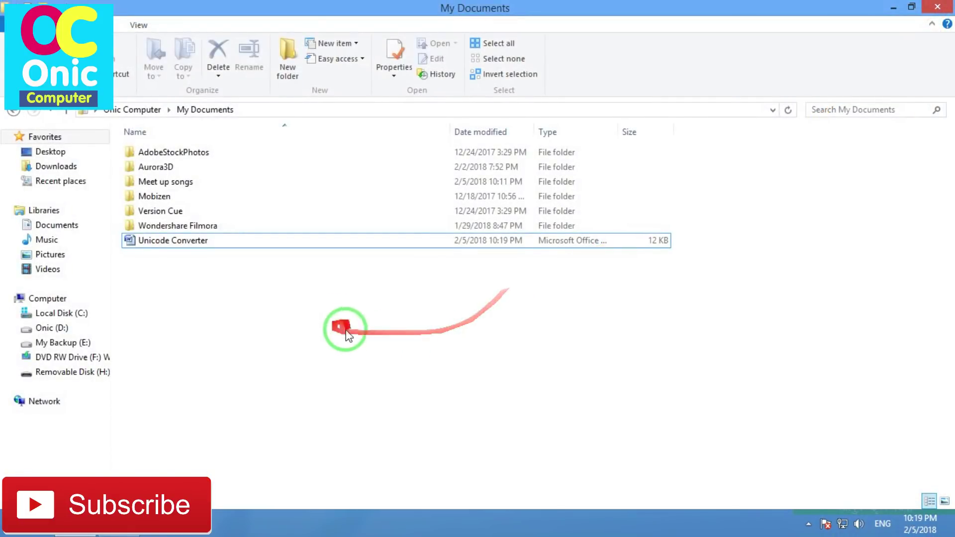
- Reopen the resaved Unicode Converter and scroll to the Sagarmatha Fonts heading, with no password prompt
left_click(190, 246)
double_click(189, 246)
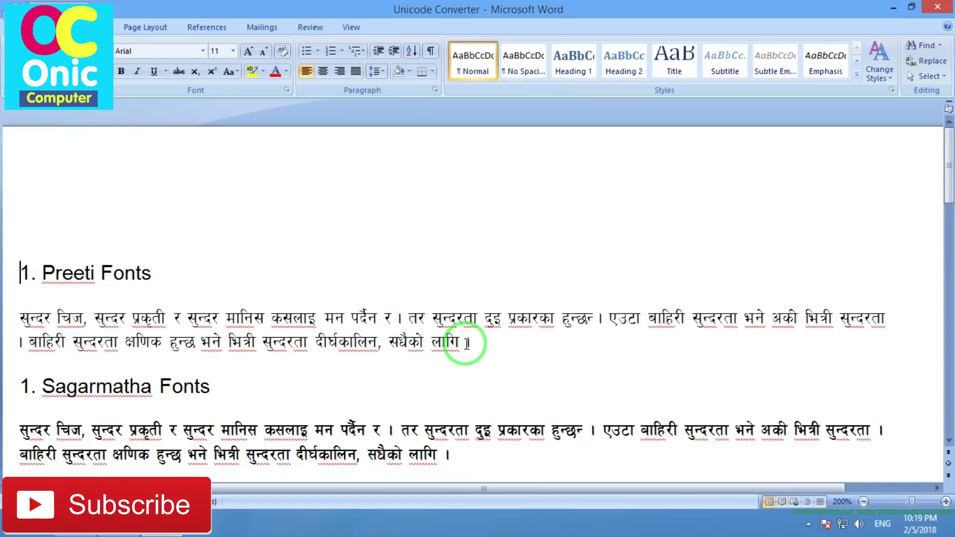
scroll(466, 343, "down", 3)
left_click(488, 248)
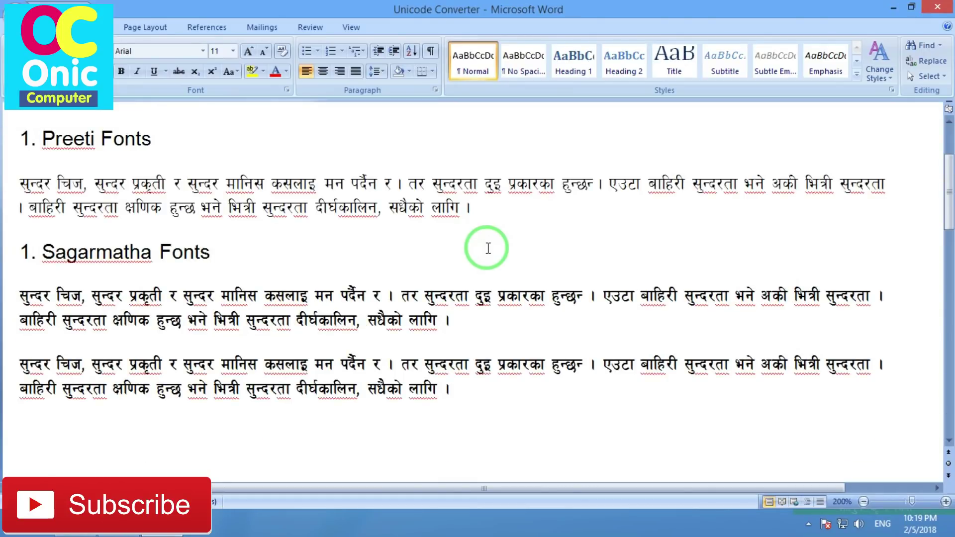